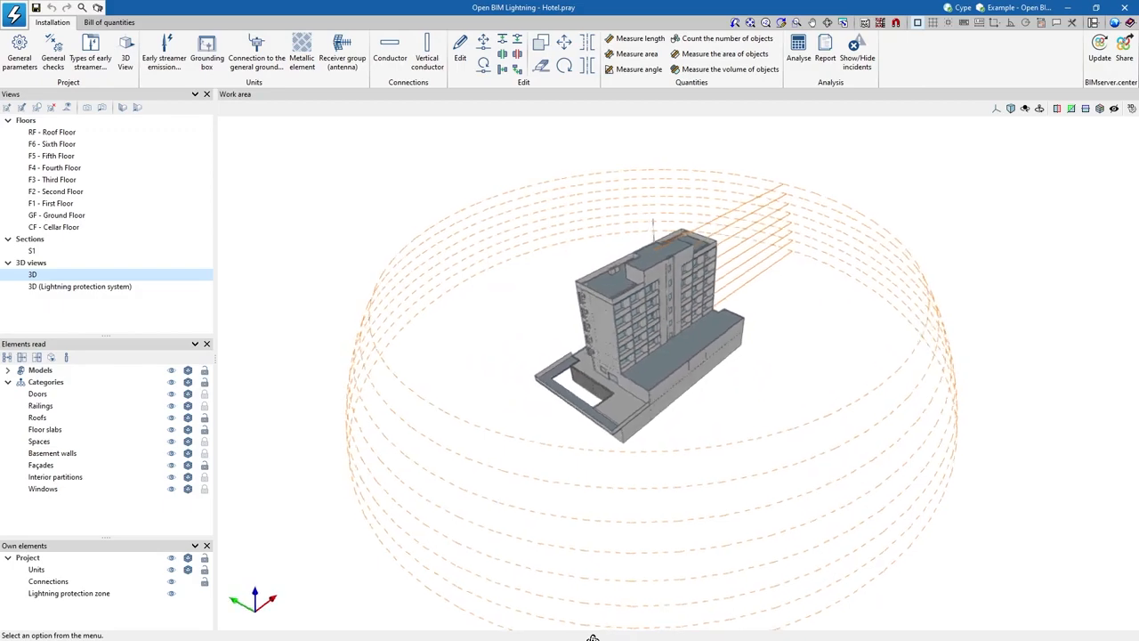
pyautogui.keyDown('shift'); pyautogui.moveTo(663, 461); pyautogui.dragTo(577, 460, button='middle'); pyautogui.keyUp('shift')
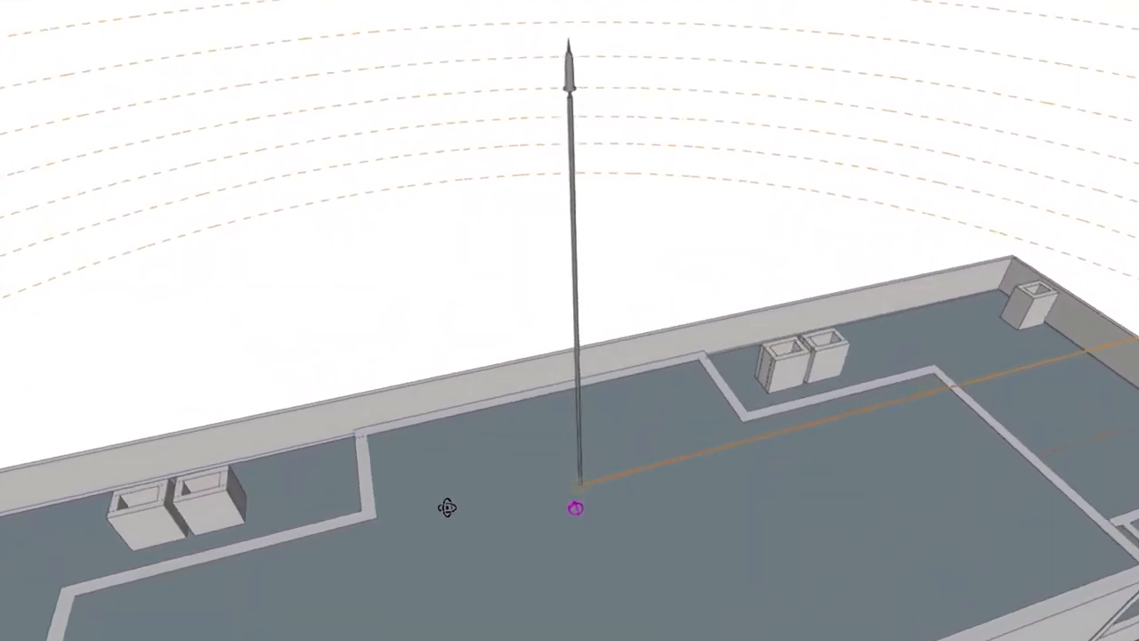
pyautogui.moveTo(447, 507); pyautogui.dragTo(326, 501, button='middle')
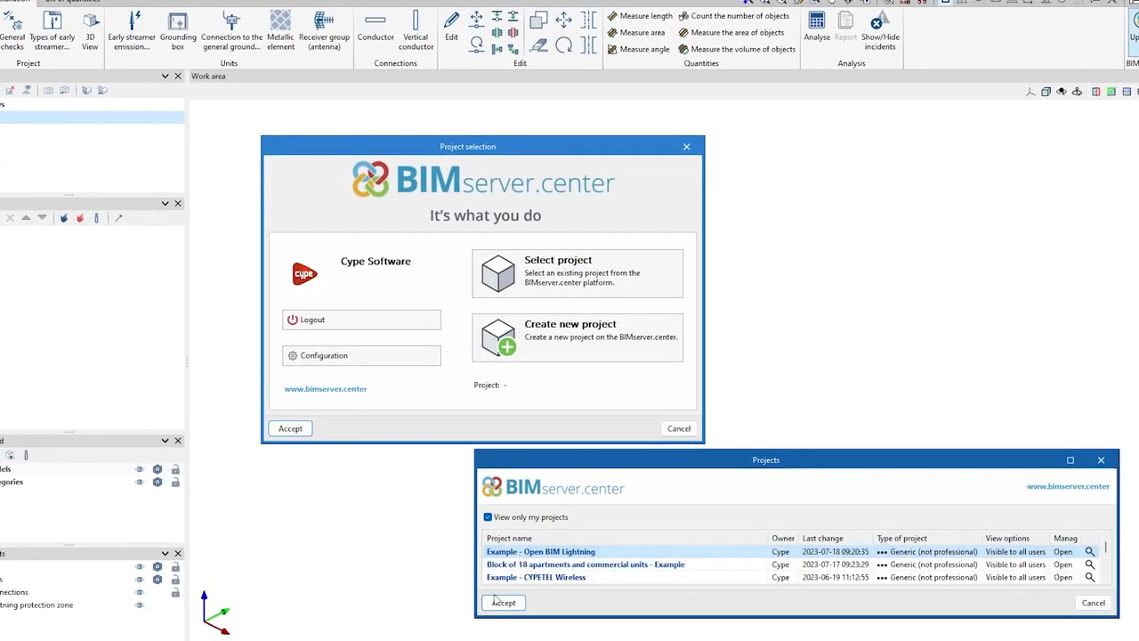
# - Link the job to the "Example - Open BIM Lightning" project and import its Architecture contribution with the DXF templates updated
pyautogui.click(502, 602)
pyautogui.press('Return')
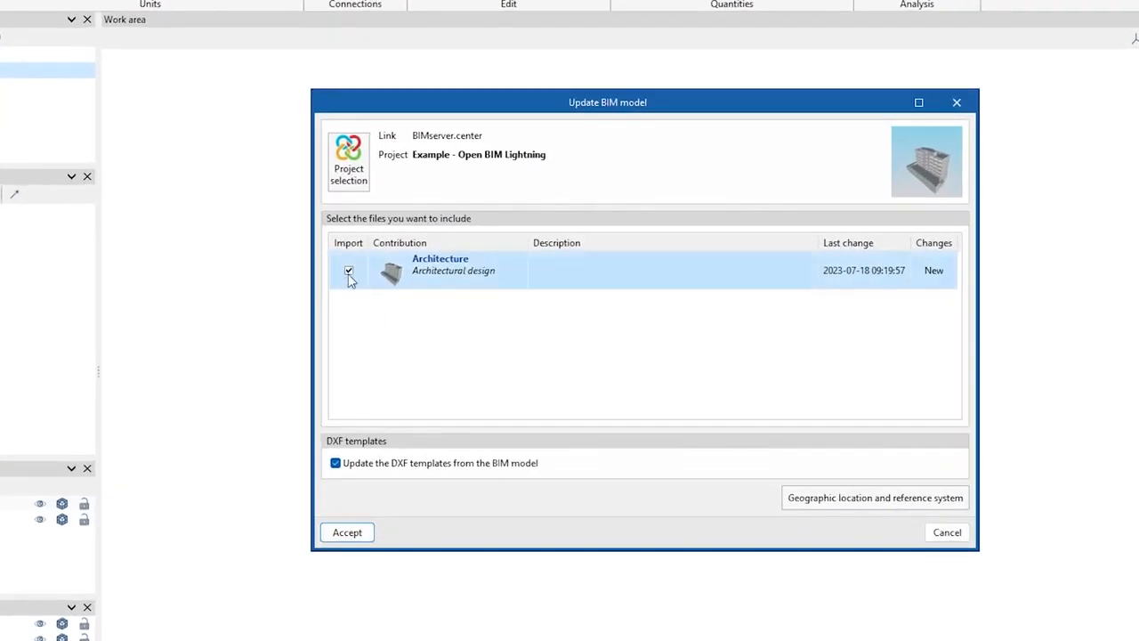
pyautogui.click(363, 536)
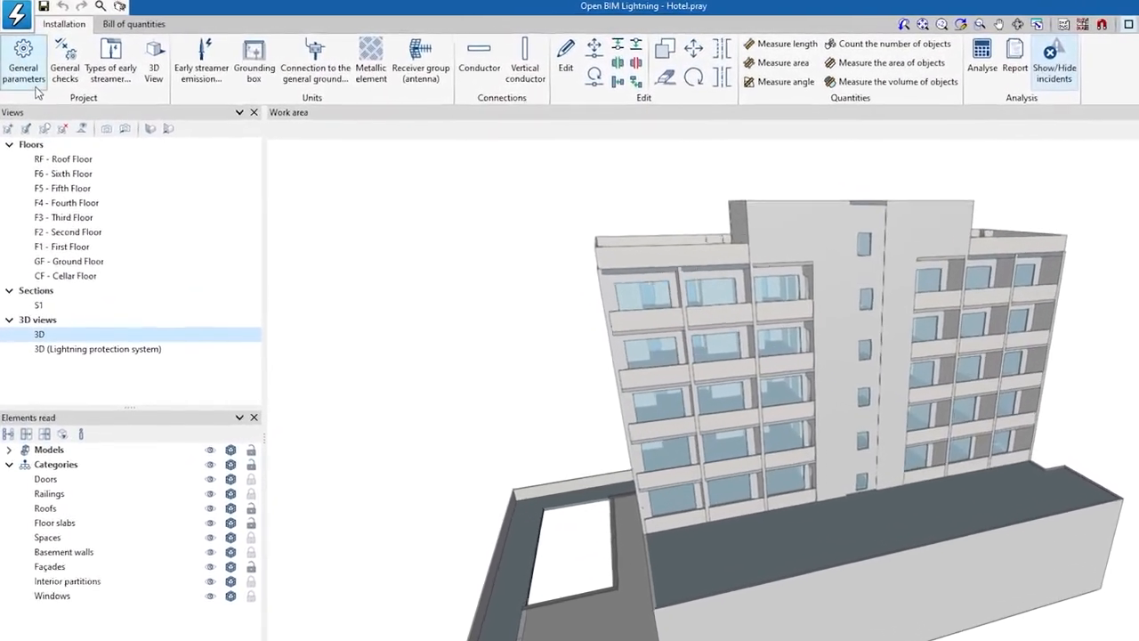
# - Set the distance to the centre of the sphere, D, in the general parameters to 45 m using protection level III
pyautogui.click(36, 88)
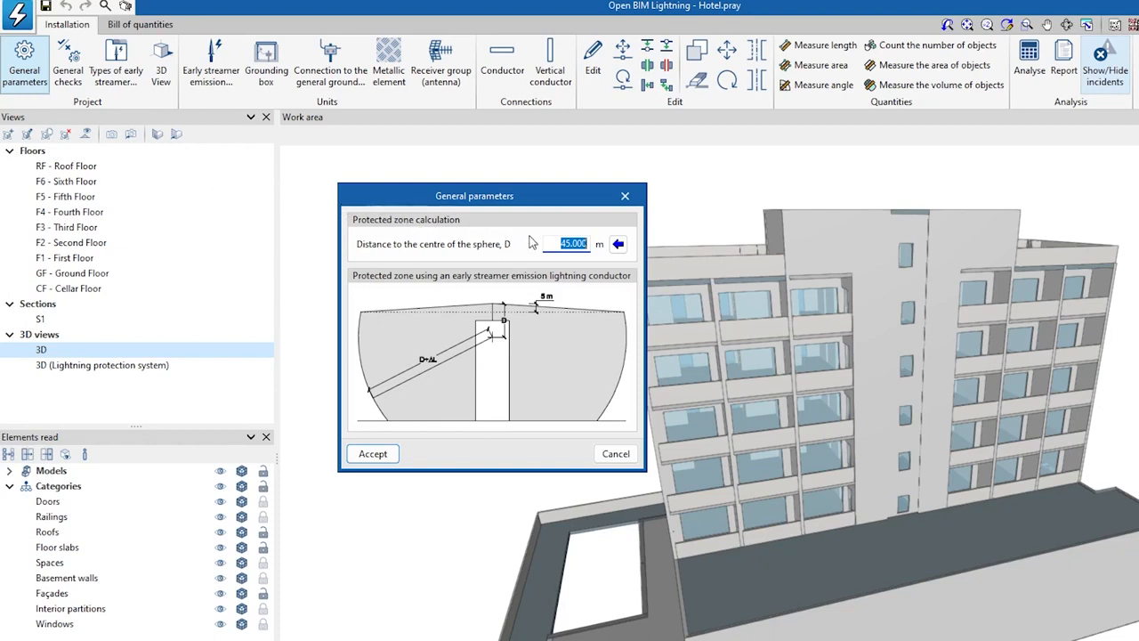
pyautogui.click(618, 245)
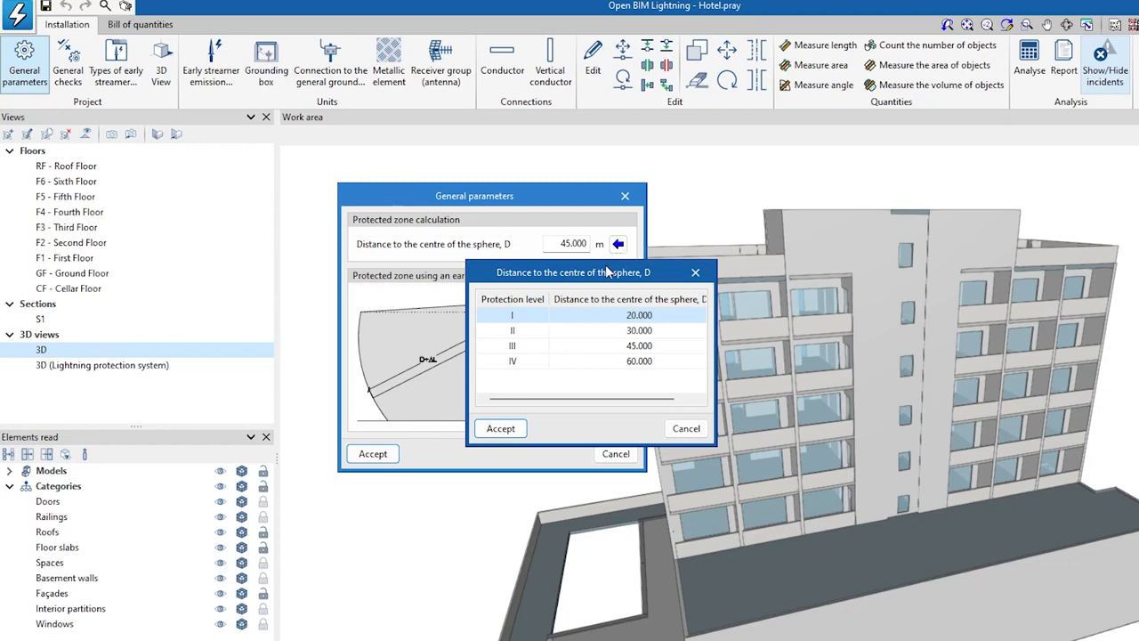
pyautogui.moveTo(607, 271); pyautogui.dragTo(771, 355)
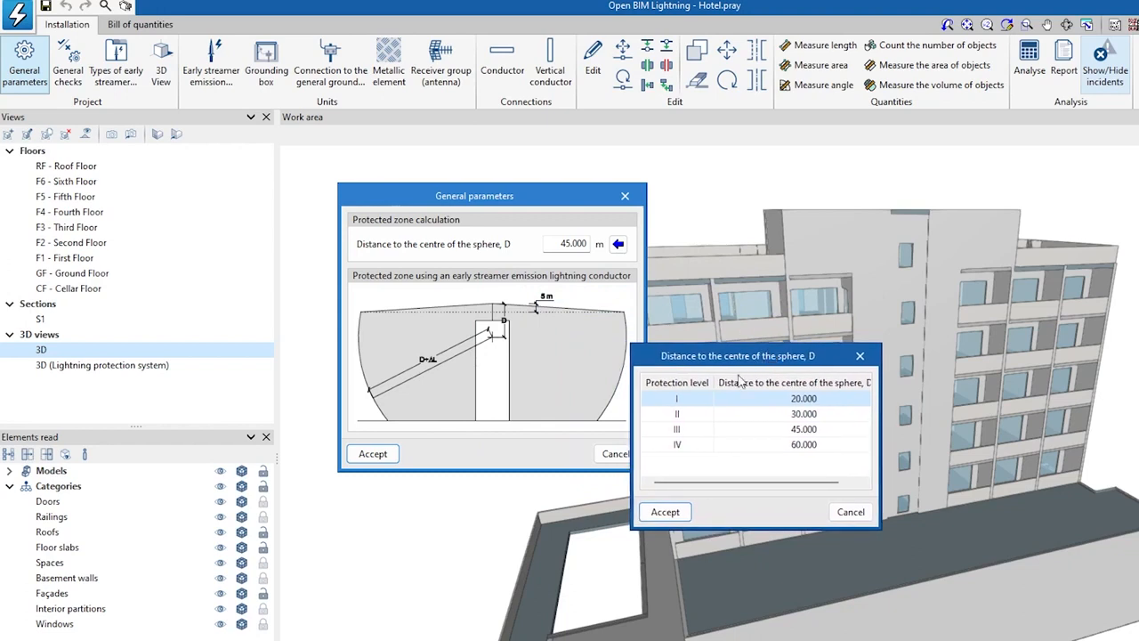
pyautogui.click(698, 429)
pyautogui.click(665, 512)
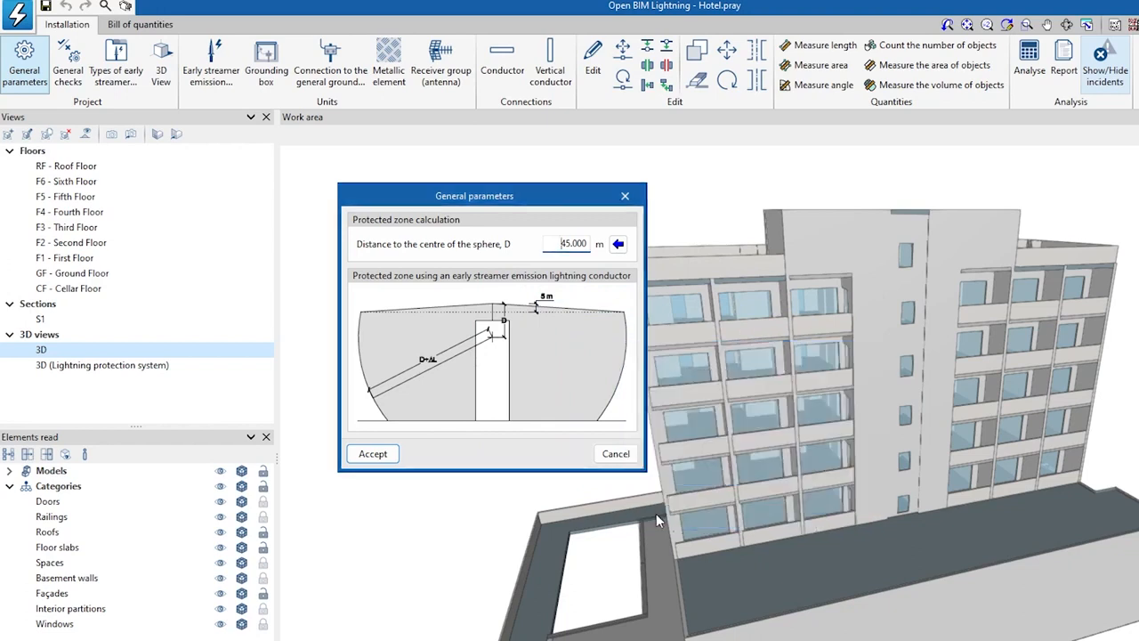
pyautogui.click(366, 454)
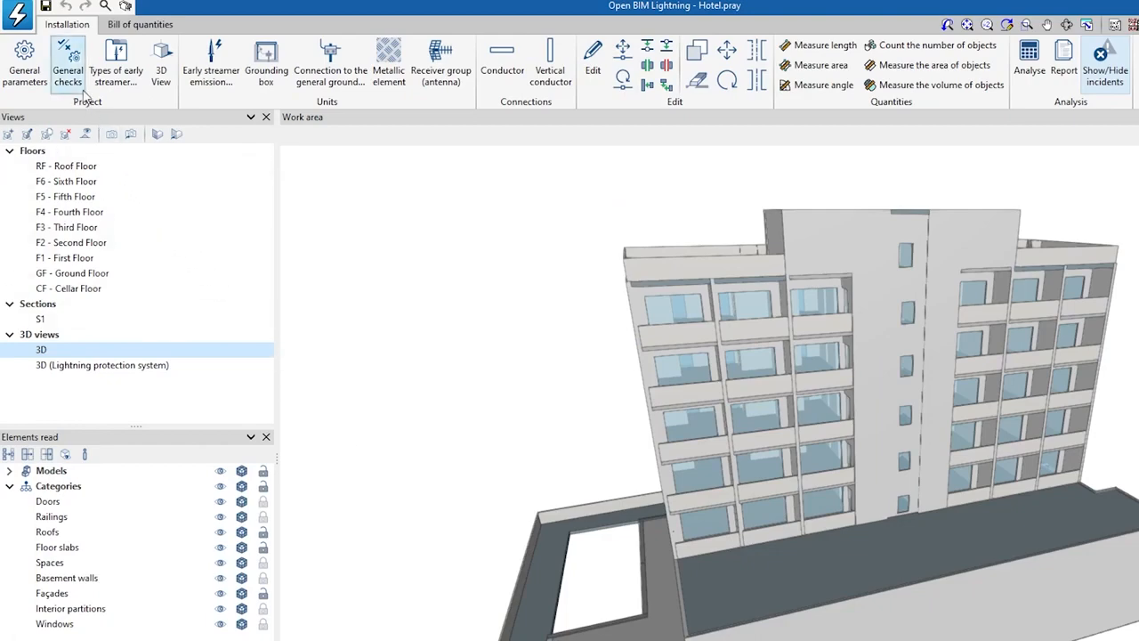
# - Review and accept the general checks for the grounding conductors and the grounding system
pyautogui.click(68, 64)
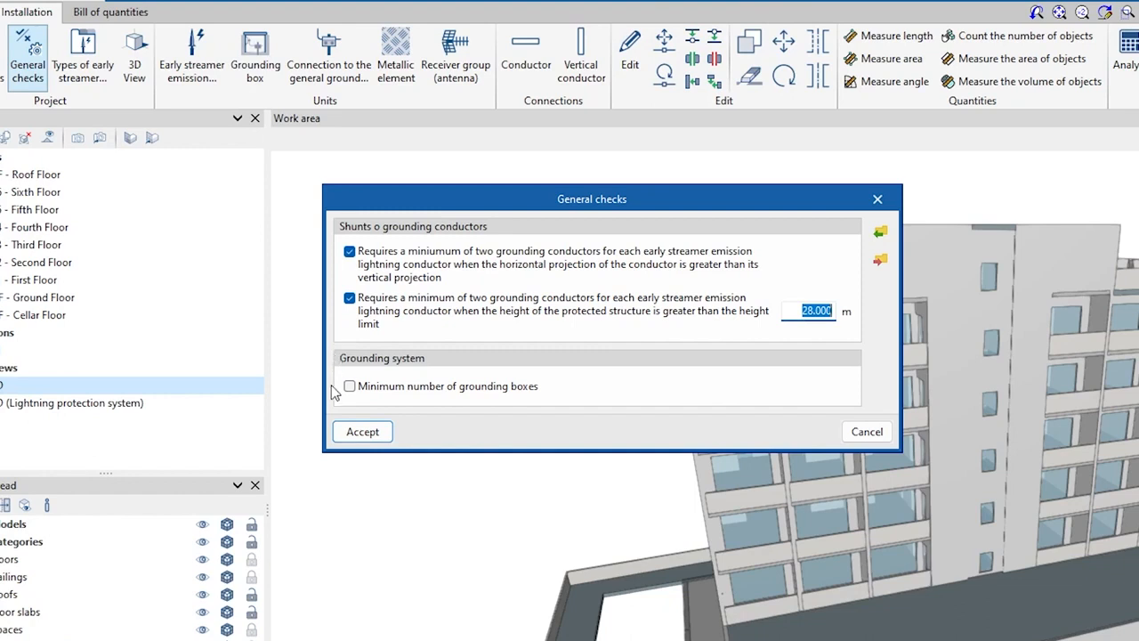
pyautogui.click(356, 432)
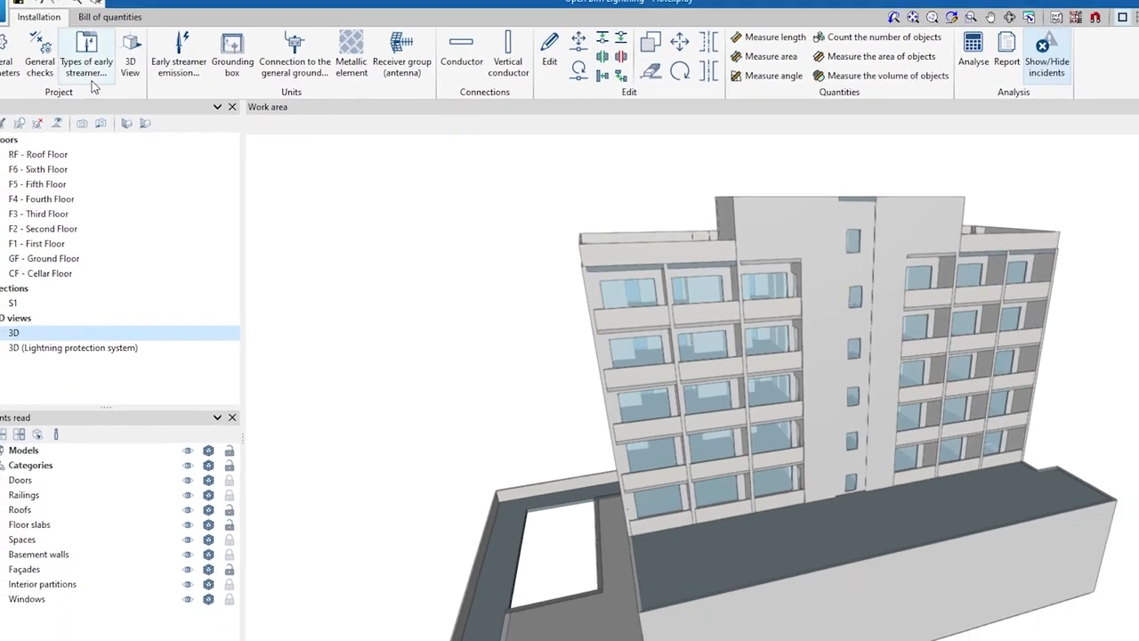
# - Open the ESE 120x120x500 - Stainless steel lightning conductor type and examine its properties and checks
pyautogui.click(94, 80)
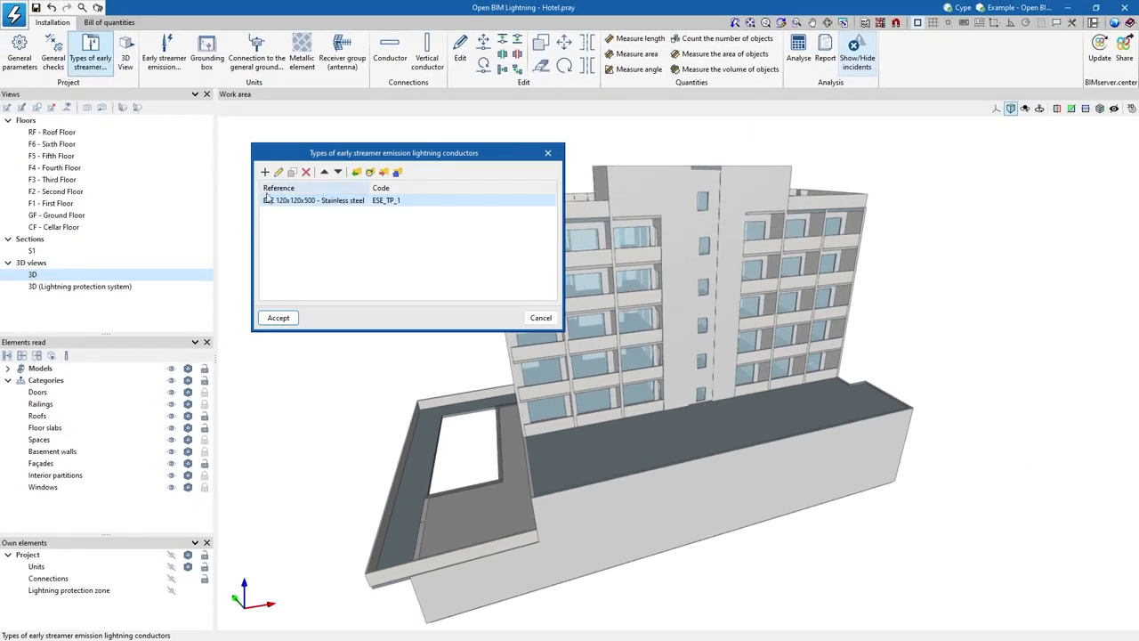
pyautogui.doubleClick(312, 200)
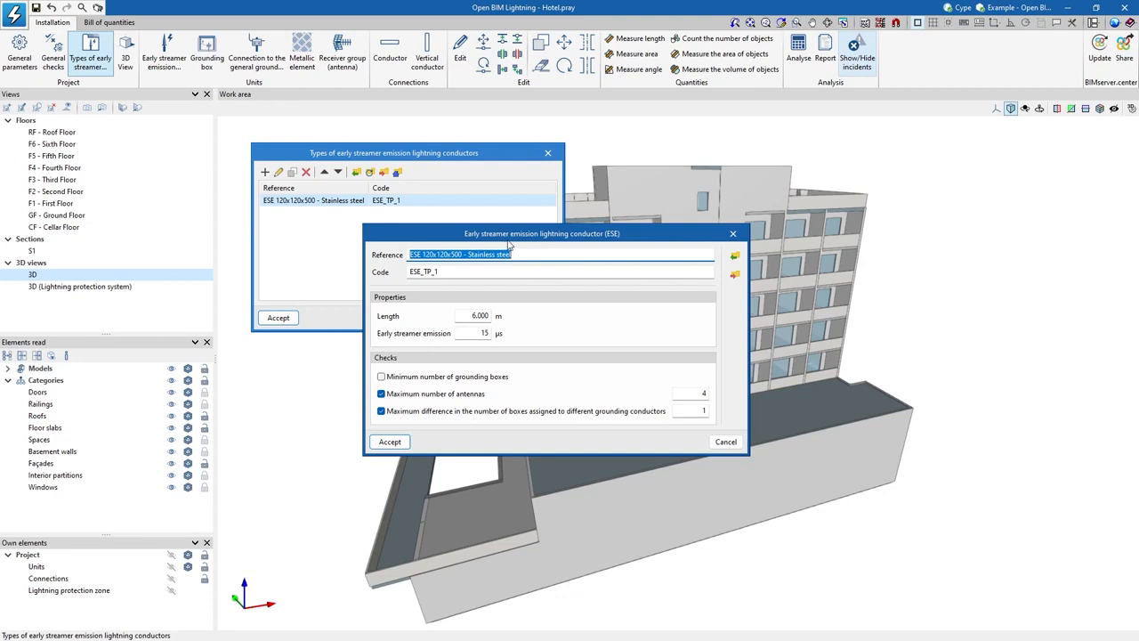
pyautogui.moveTo(509, 246); pyautogui.dragTo(555, 264)
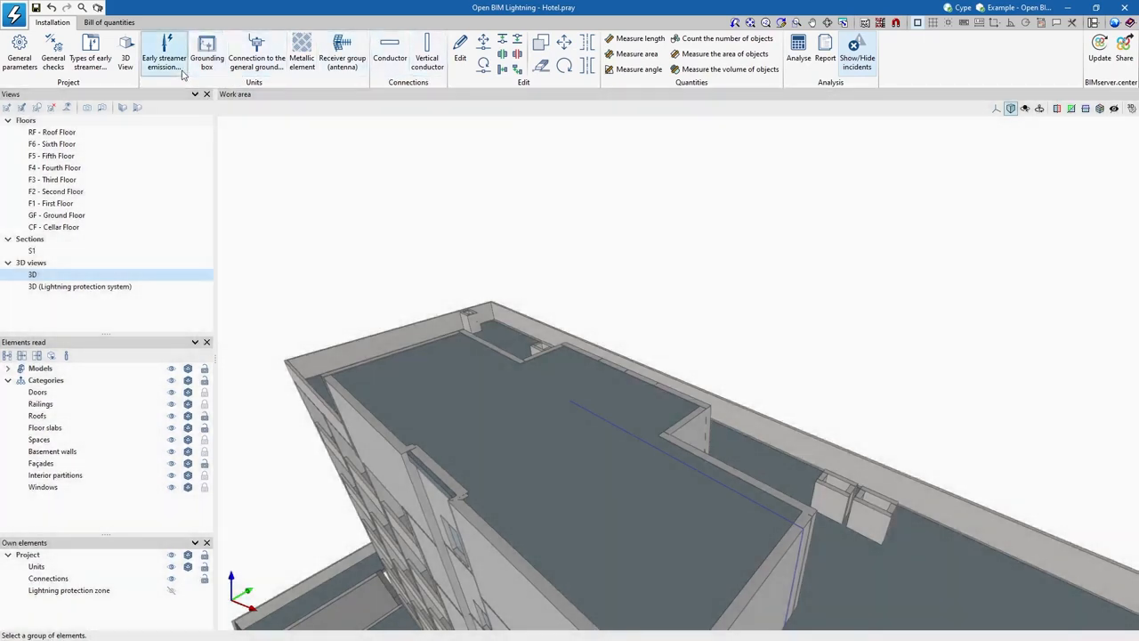
# - Place an early streamer emission lightning conductor on the upper roof at the free end of the grounding conductor line
pyautogui.click(181, 73)
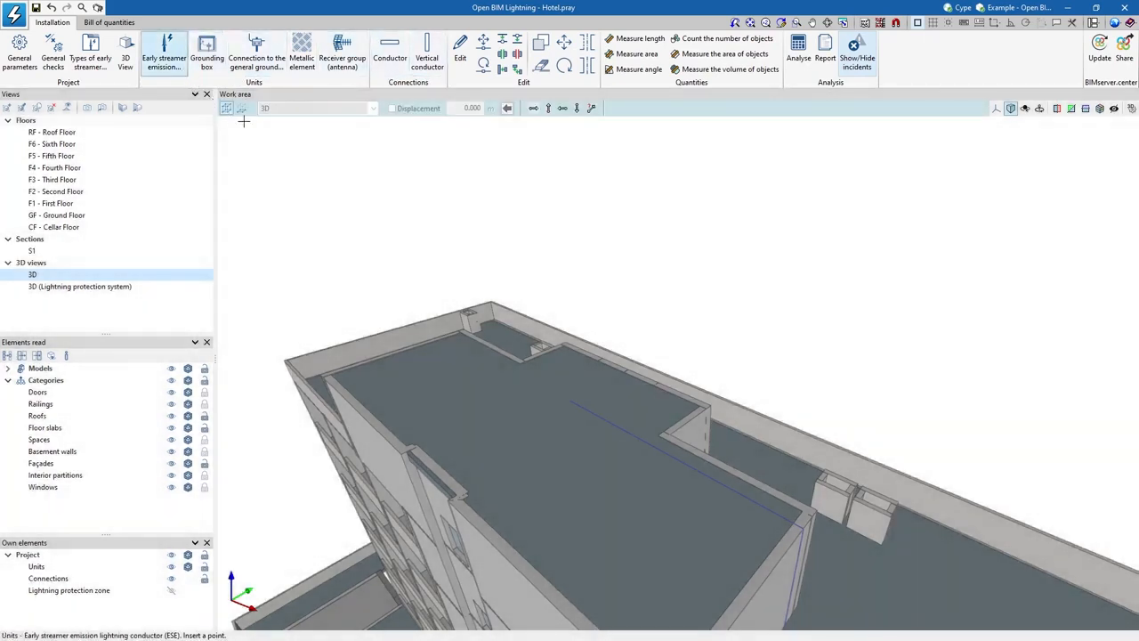
pyautogui.click(569, 400)
pyautogui.scroll(2, 576, 157)
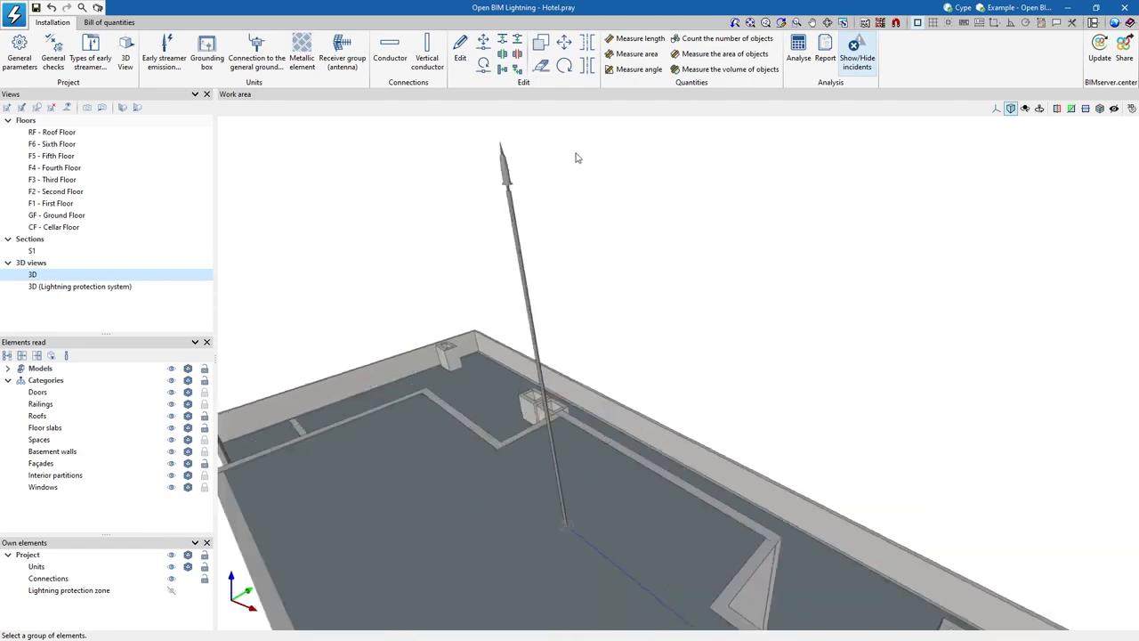
pyautogui.keyDown('shift'); pyautogui.moveTo(576, 157); pyautogui.dragTo(736, 178, button='middle'); pyautogui.keyUp('shift')
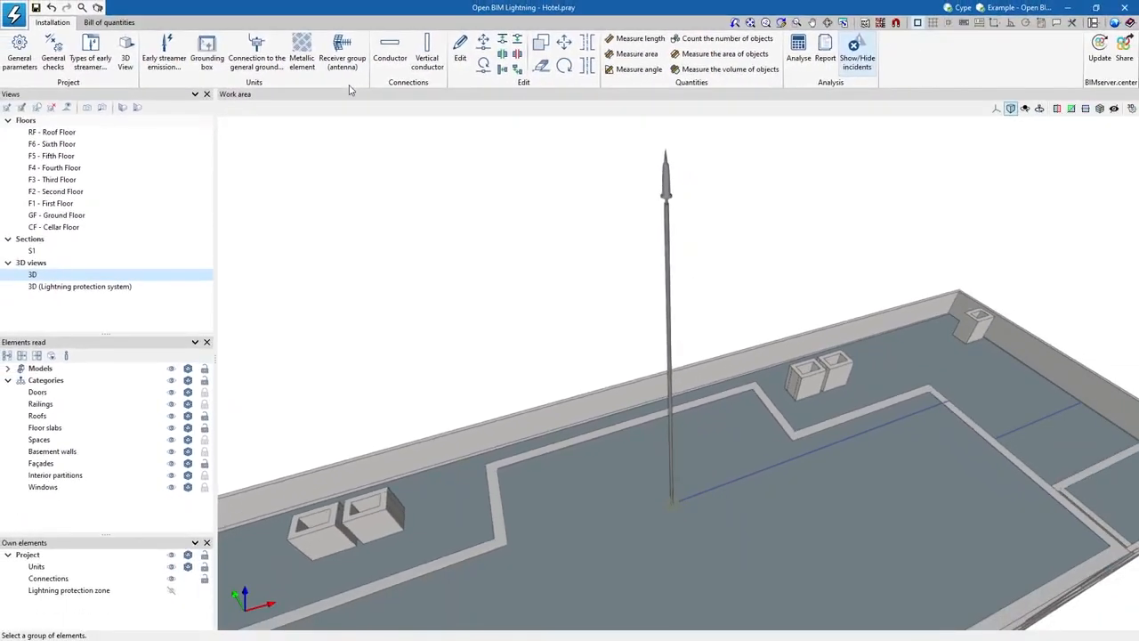
pyautogui.scroll(-10, 362, 522)
pyautogui.moveTo(362, 522); pyautogui.dragTo(766, 541, button='middle')
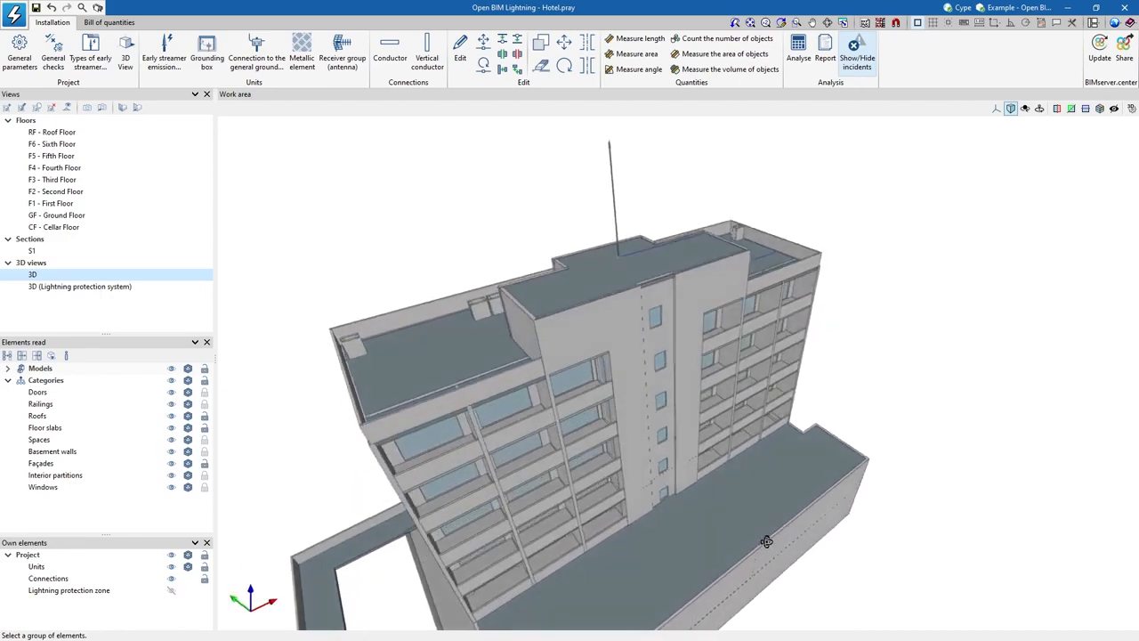
# - Show the 3D (Lightning protection system) view and analyse the installation
pyautogui.click(62, 133)
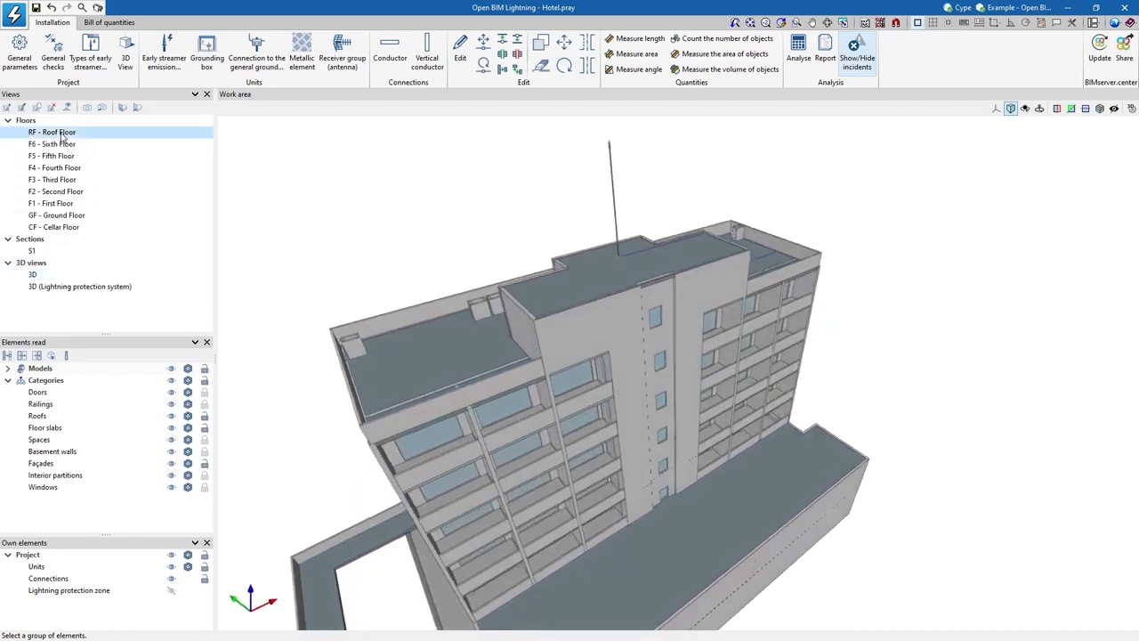
pyautogui.click(70, 288)
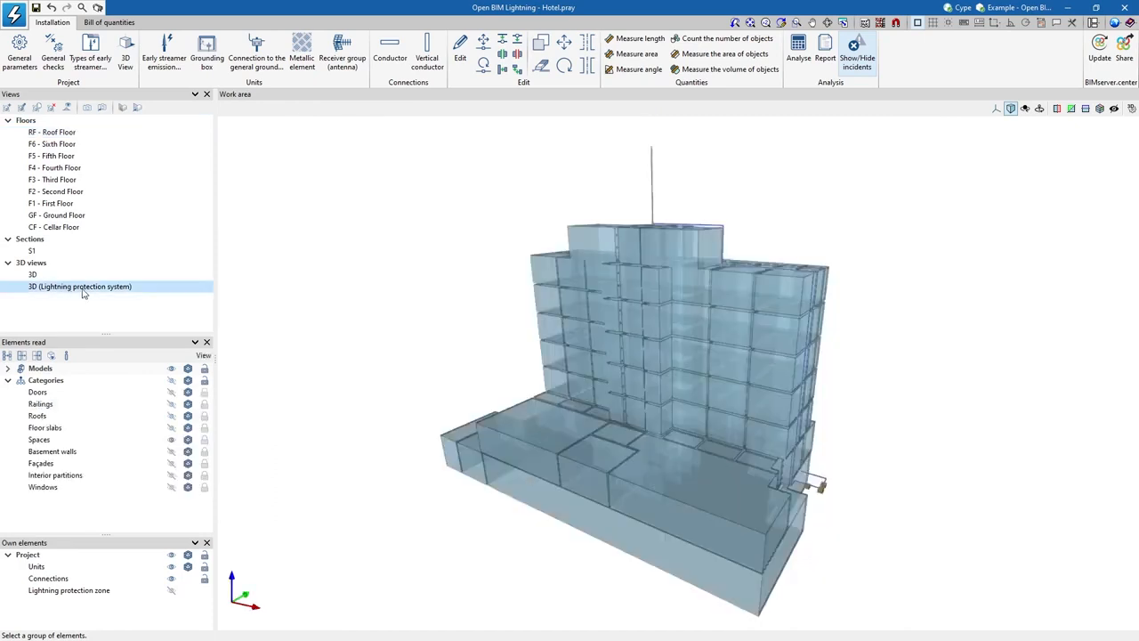
pyautogui.click(800, 64)
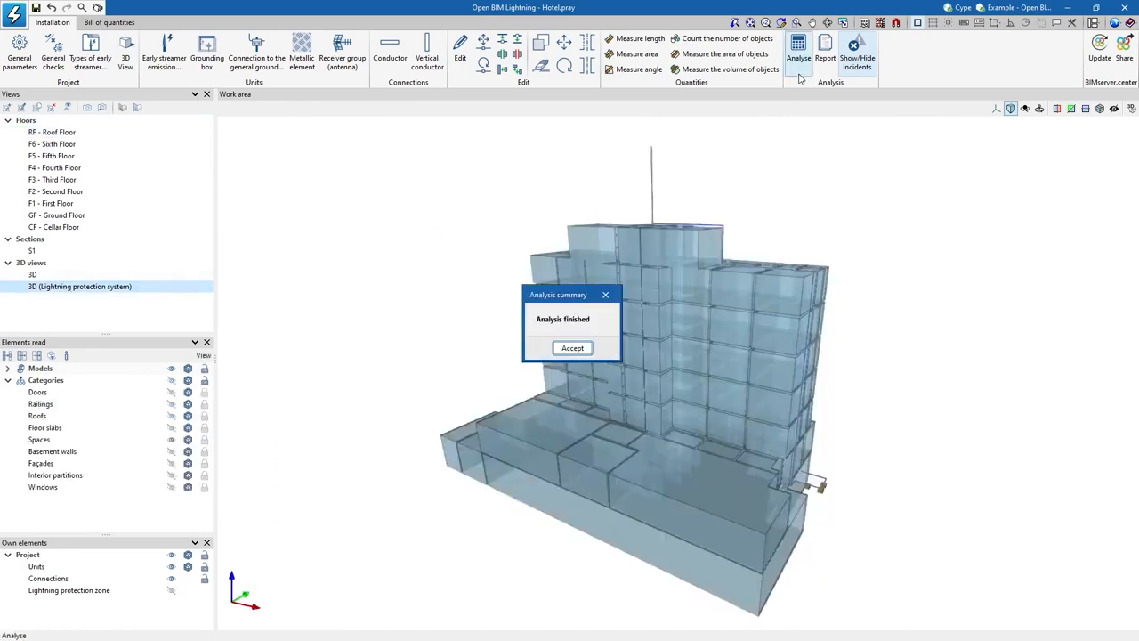
pyautogui.click(572, 348)
# - Examine the lightning protection zone around the whole building, including in the separate 3D view window
pyautogui.scroll(-4, 570, 343)
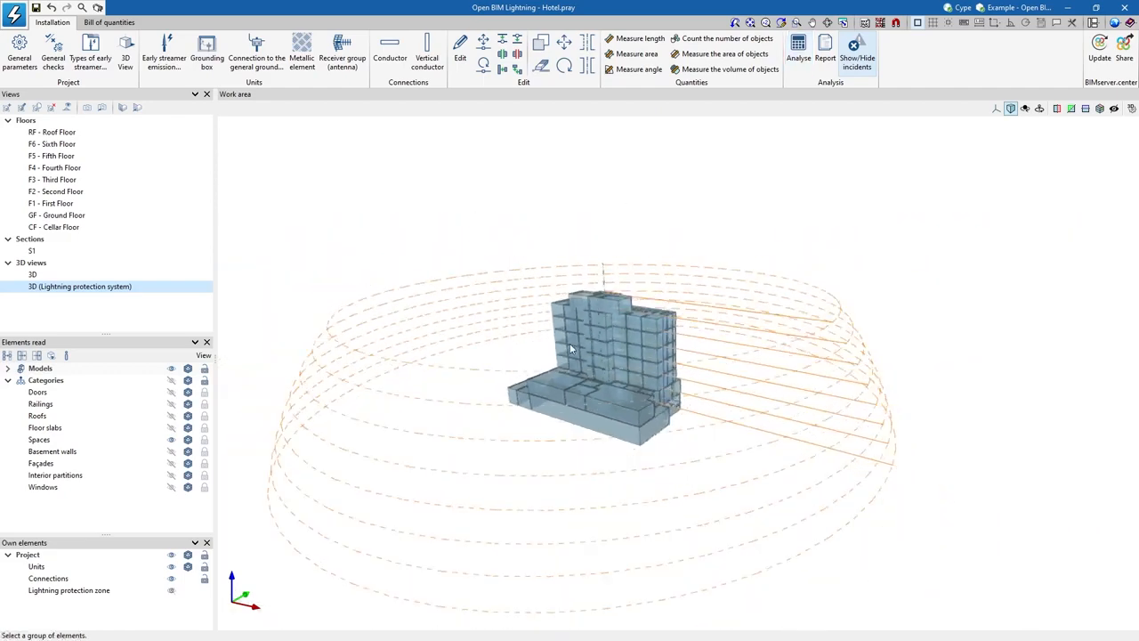
pyautogui.moveTo(569, 342); pyautogui.dragTo(1138, 344, button='middle')
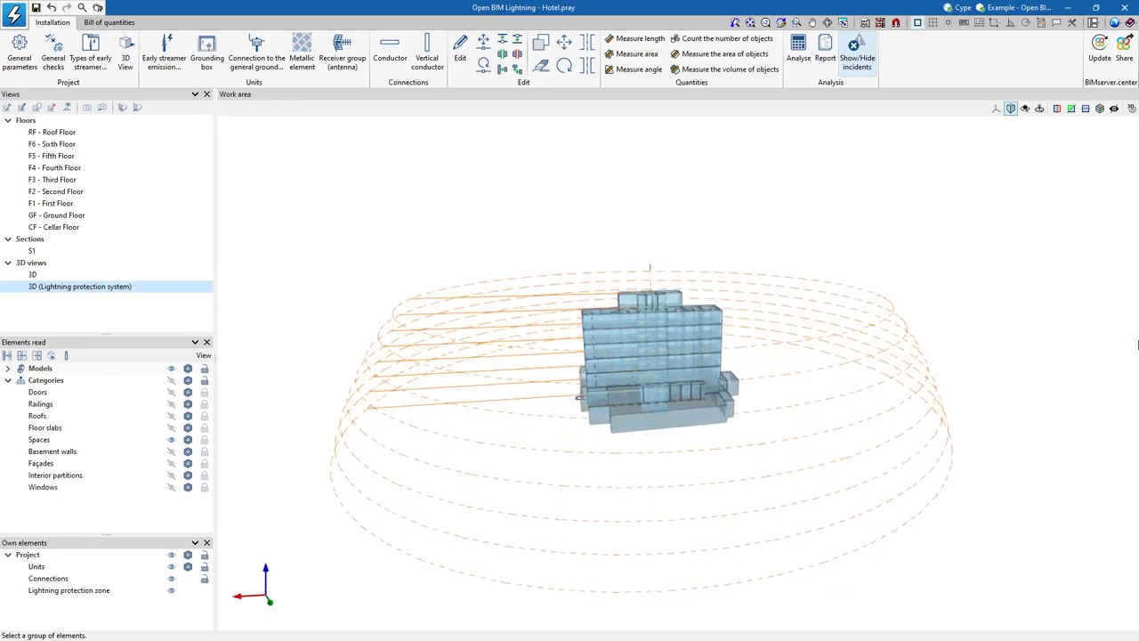
pyautogui.click(127, 80)
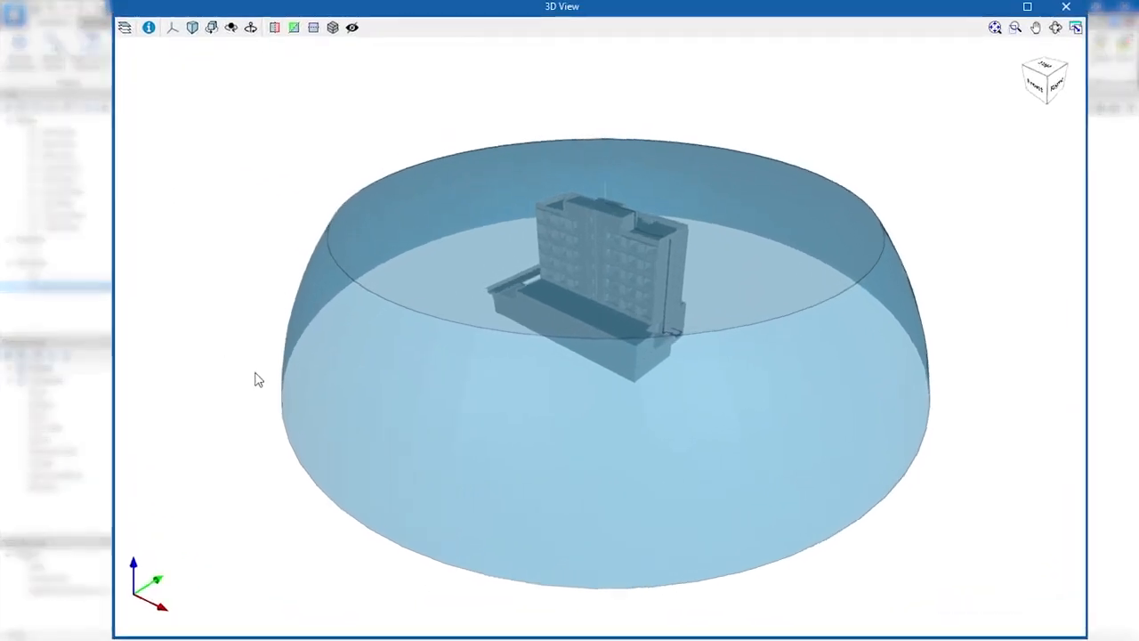
pyautogui.moveTo(255, 380); pyautogui.dragTo(738, 356, button='middle')
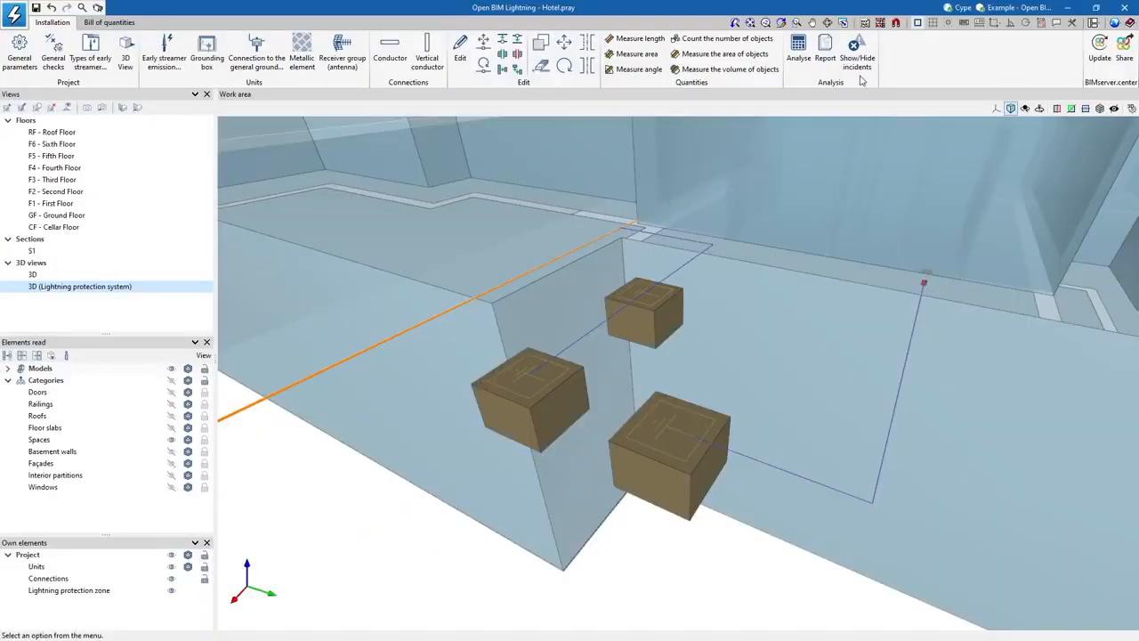
# - Show the incidents on the model and examine the one marked on the nearest grounding box
pyautogui.click(859, 73)
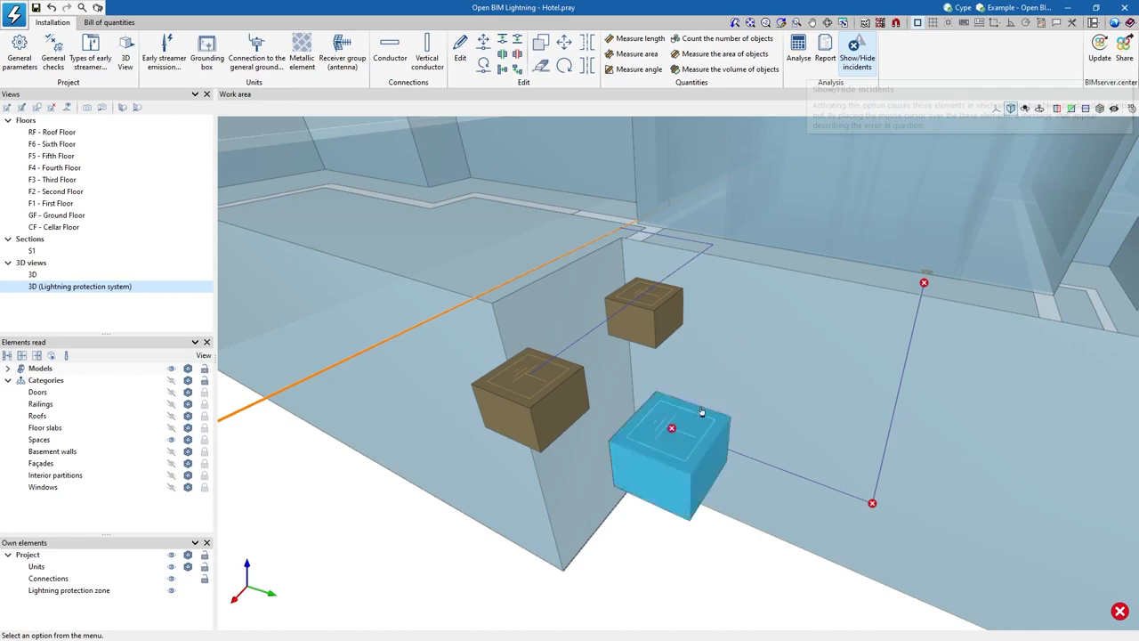
pyautogui.moveTo(675, 435)
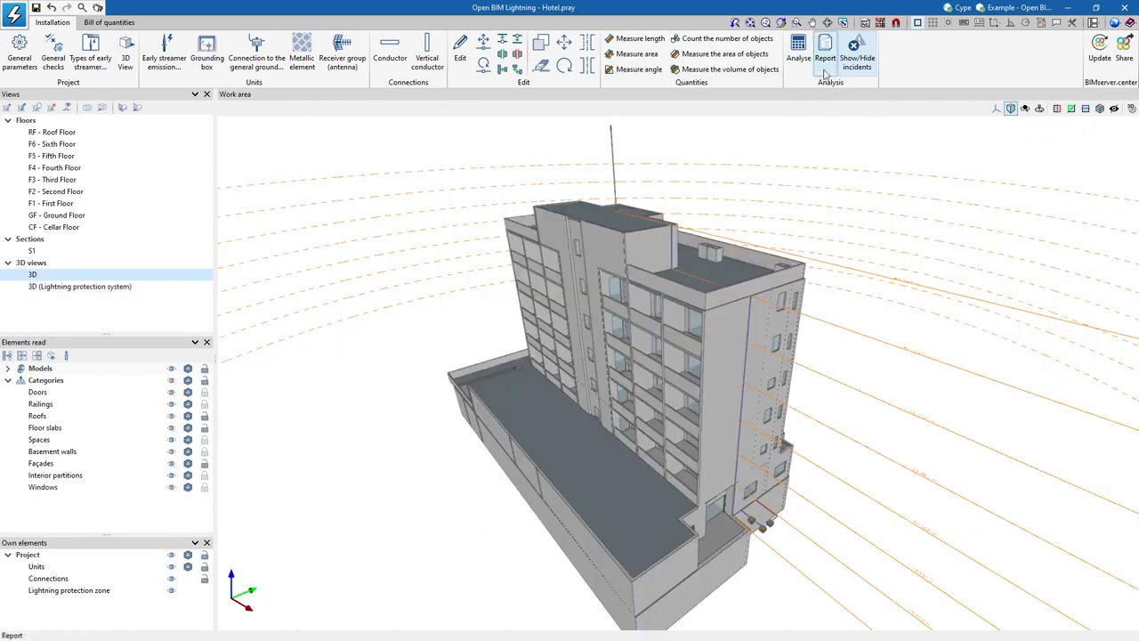
# - Generate and read through the lightning protection installation report, and inspect the installation in the bill of quantities' 3D view
pyautogui.click(827, 80)
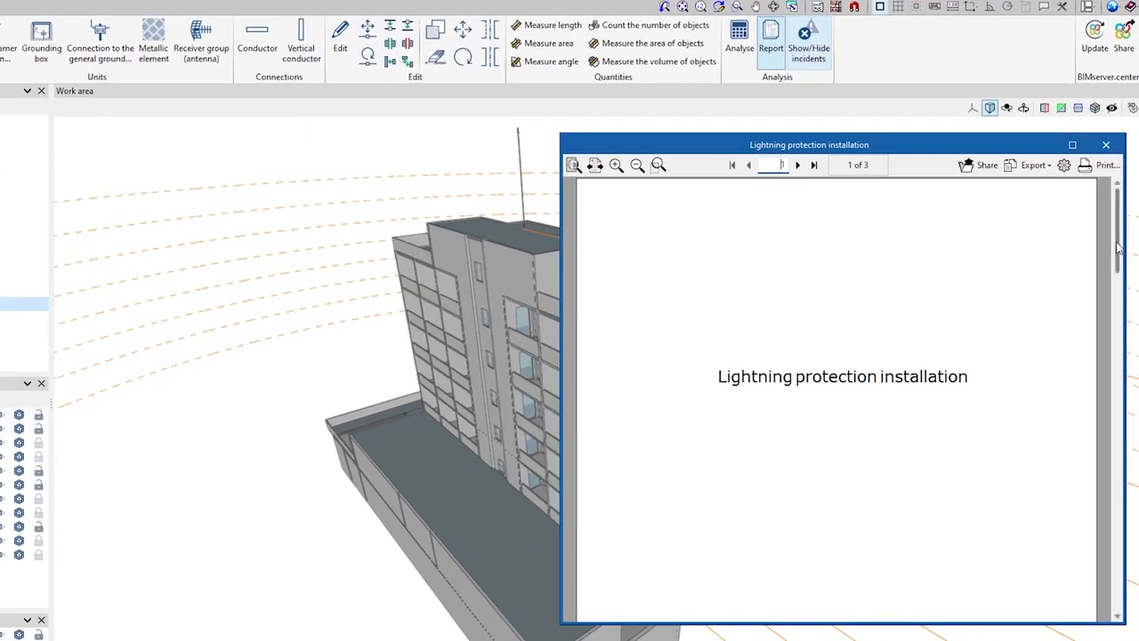
pyautogui.moveTo(1120, 226); pyautogui.dragTo(1118, 527)
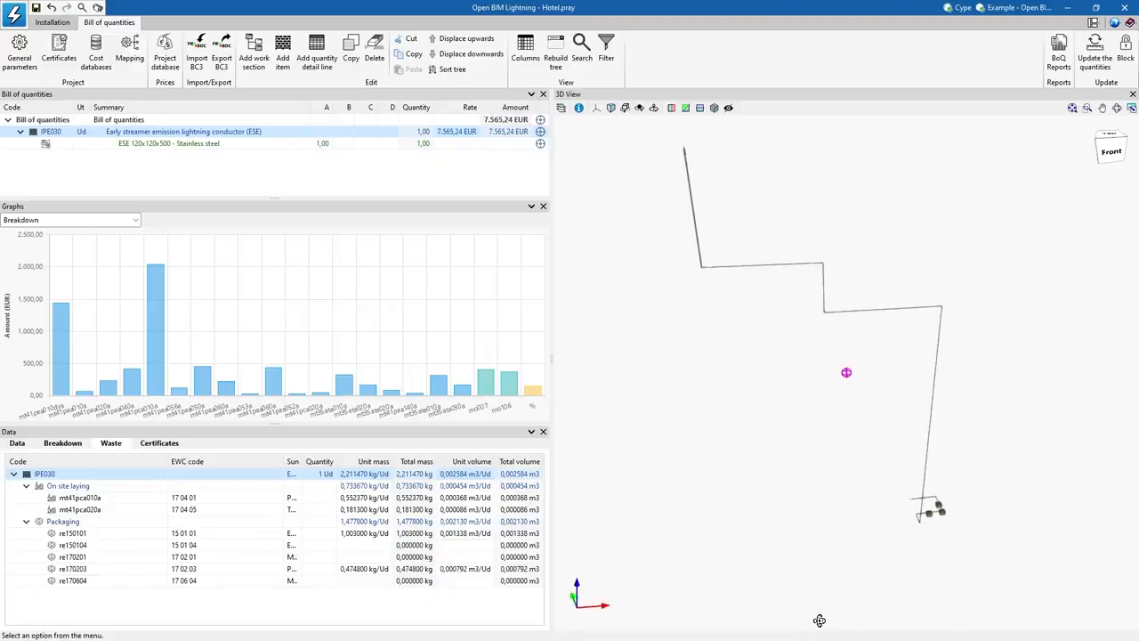
pyautogui.moveTo(853, 621); pyautogui.dragTo(1005, 620)
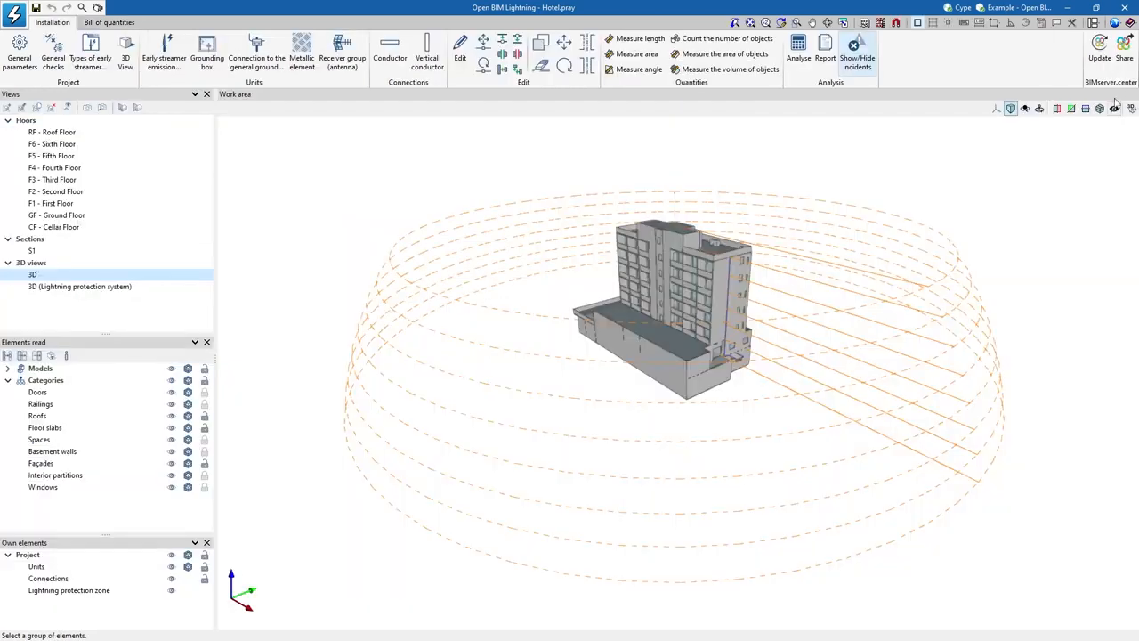
# - Share the results to BIMserver.center as "Lightning protection installation" with the FIEBDC-3 bill of quantities, and open that contribution in the browser
pyautogui.click(1124, 65)
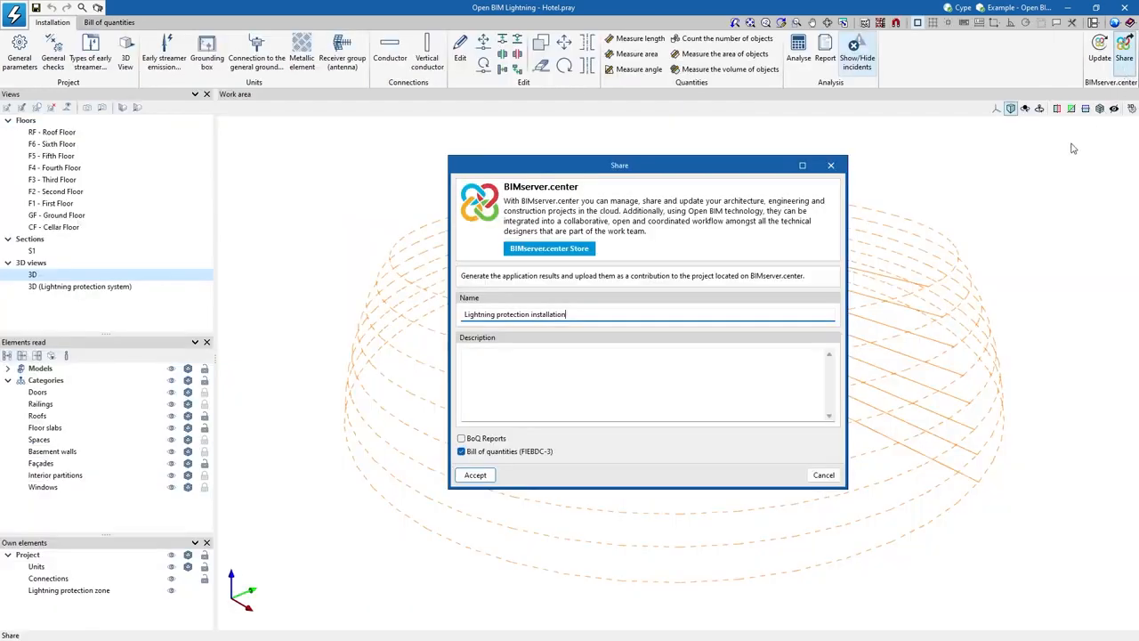
pyautogui.click(488, 475)
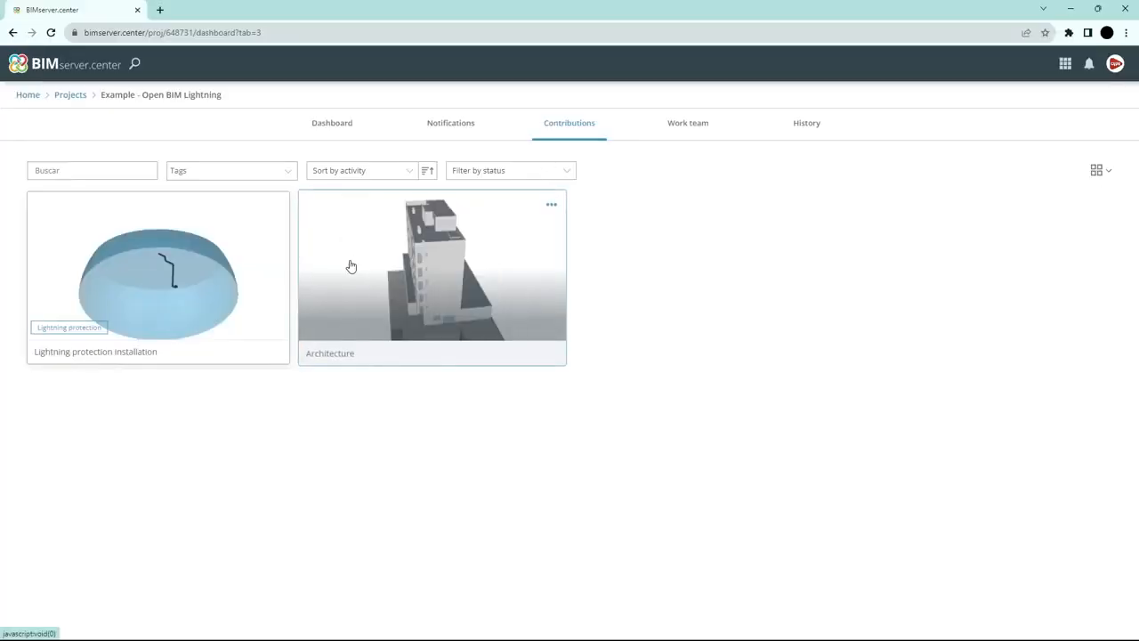
pyautogui.click(80, 294)
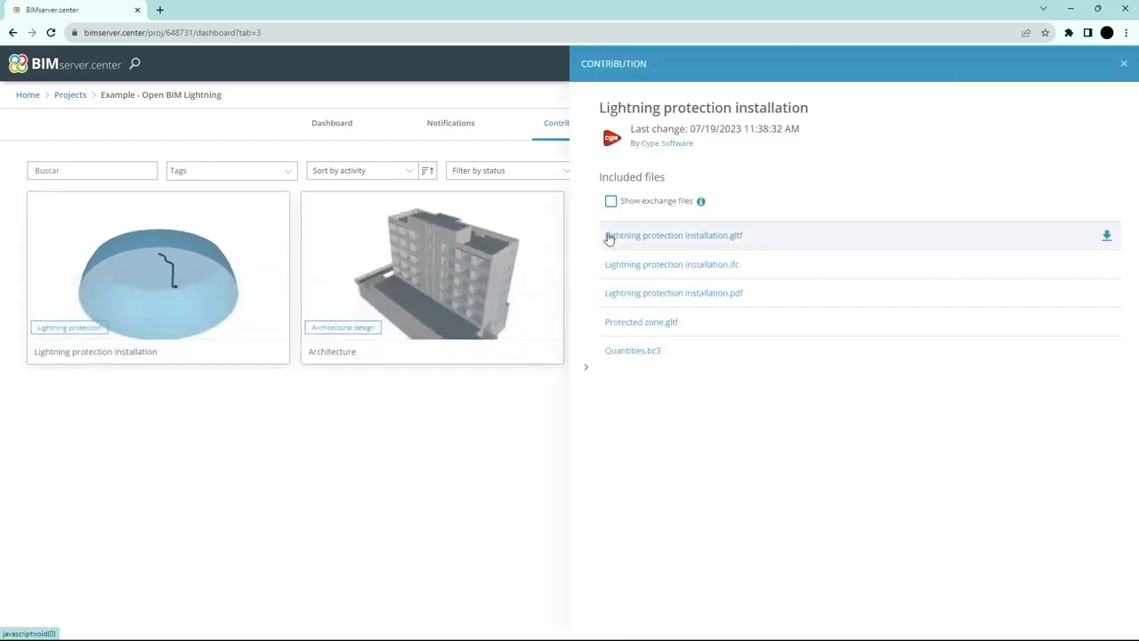